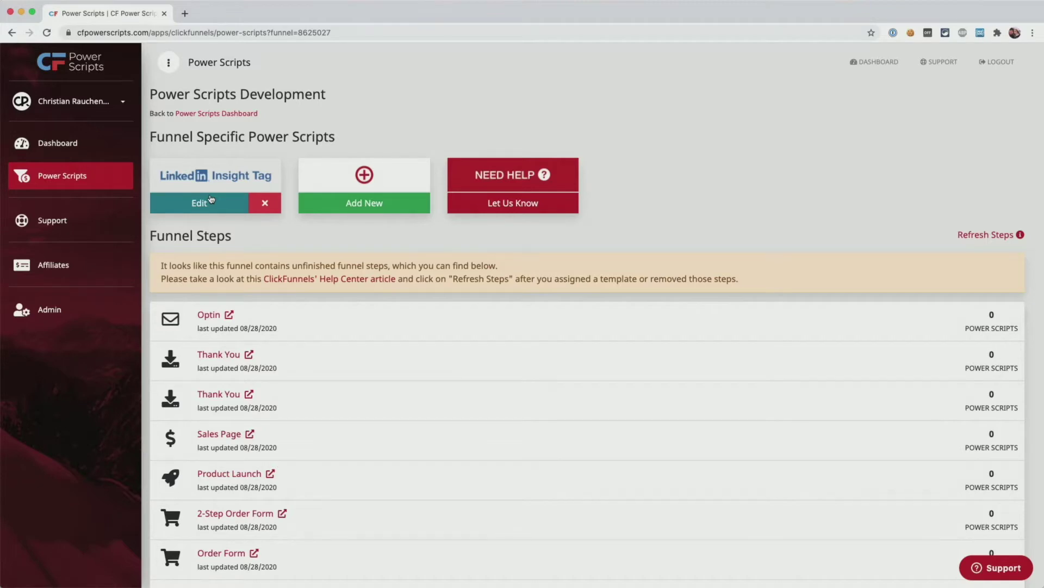
- Open the funnel's Optin step, search for a new script with "linke" and choose LinkedIn Lead Tracking
{"action": "scroll", "coordinate": [239, 237], "scroll_direction": "down", "scroll_amount": 3}
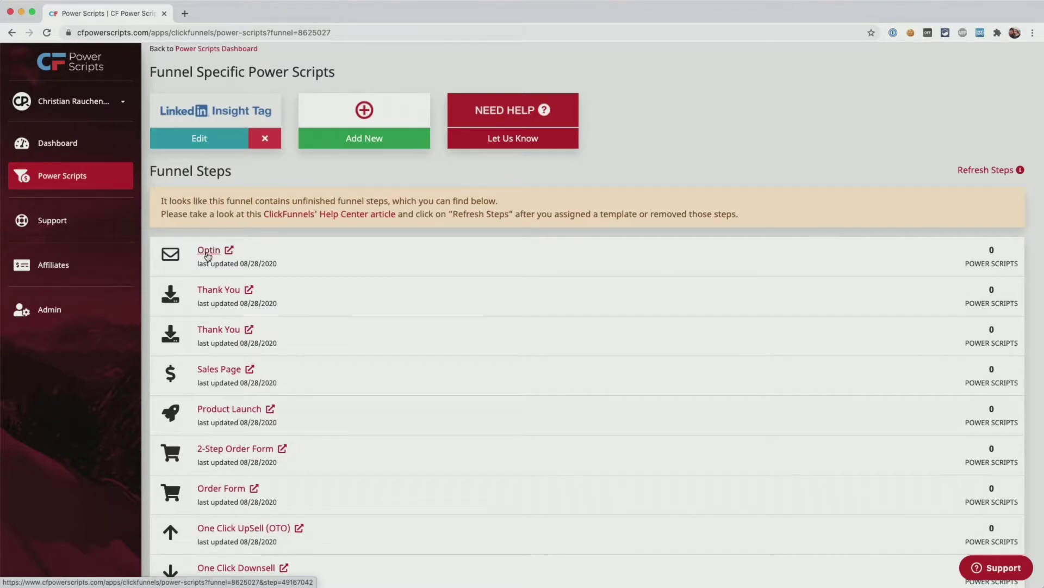
{"action": "left_click", "coordinate": [207, 255]}
{"action": "left_click", "coordinate": [228, 201]}
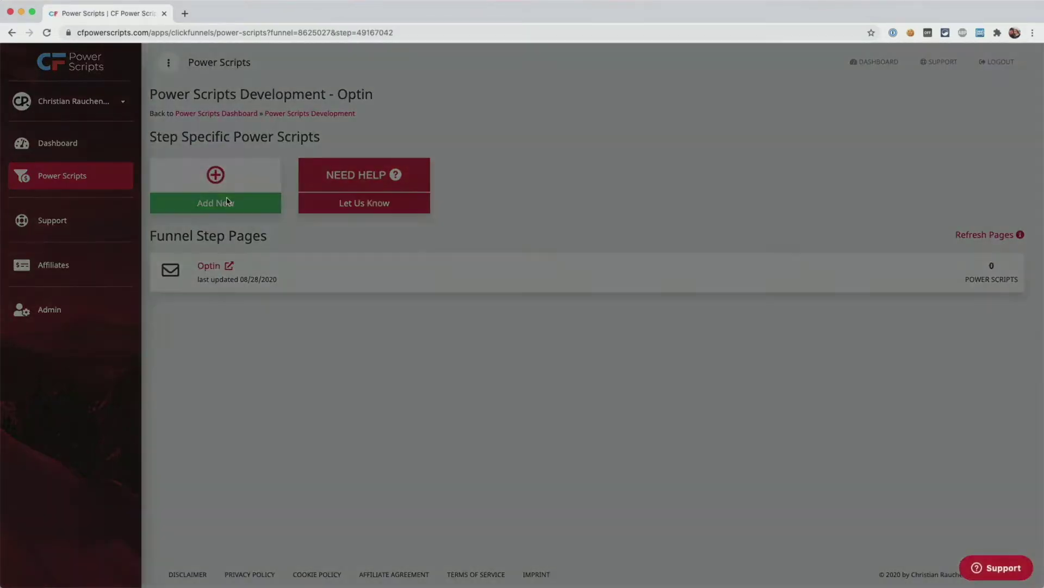
{"action": "left_click", "coordinate": [599, 83]}
{"action": "type", "text": "linke"}
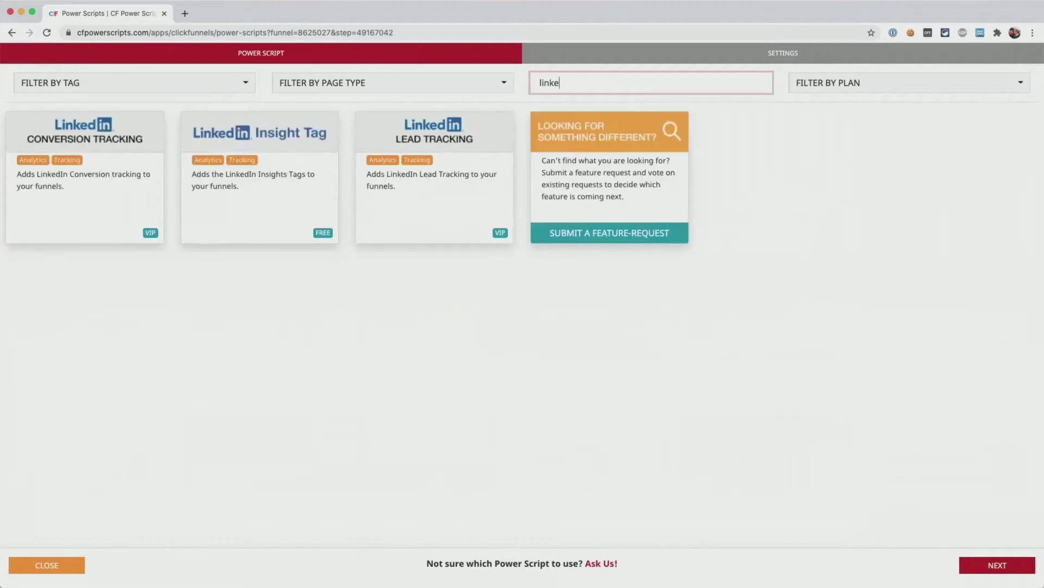
{"action": "left_click", "coordinate": [435, 185]}
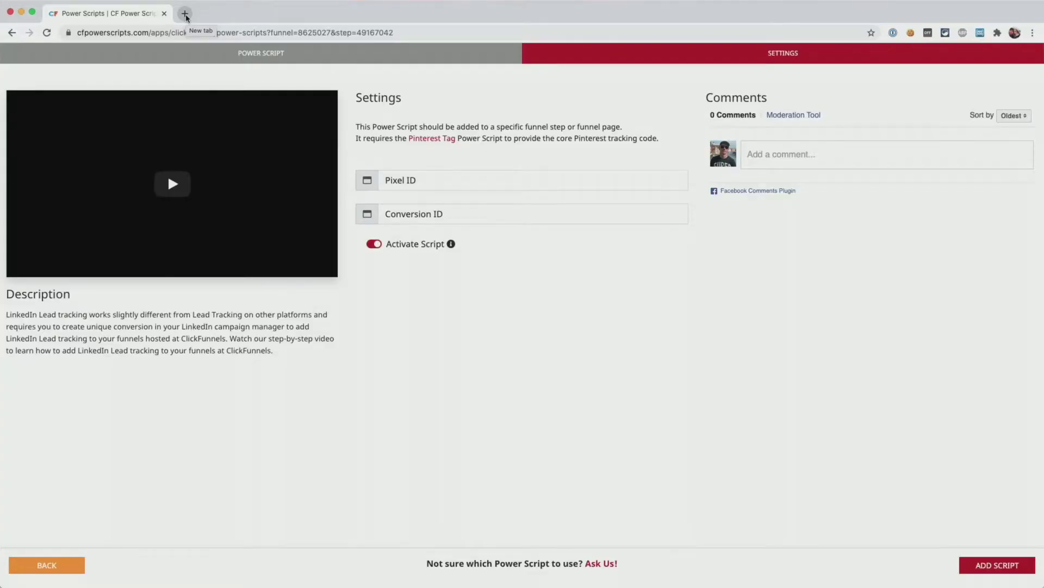
- Open linkedin.com in a new browser tab and go to LinkedIn Campaign Manager
{"action": "left_click", "coordinate": [185, 13]}
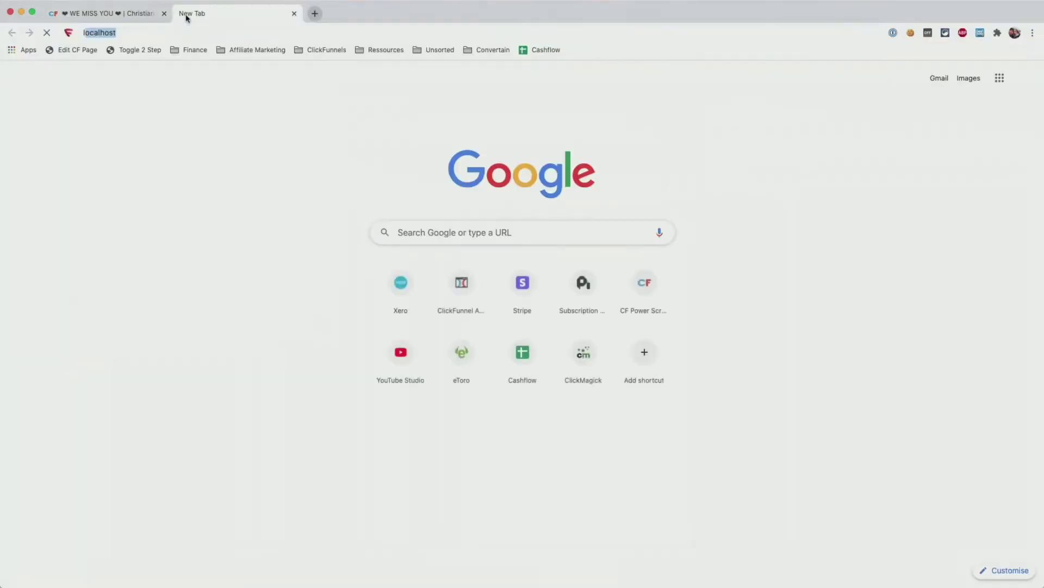
{"action": "type", "text": "linkedin.com"}
{"action": "key", "text": "Return"}
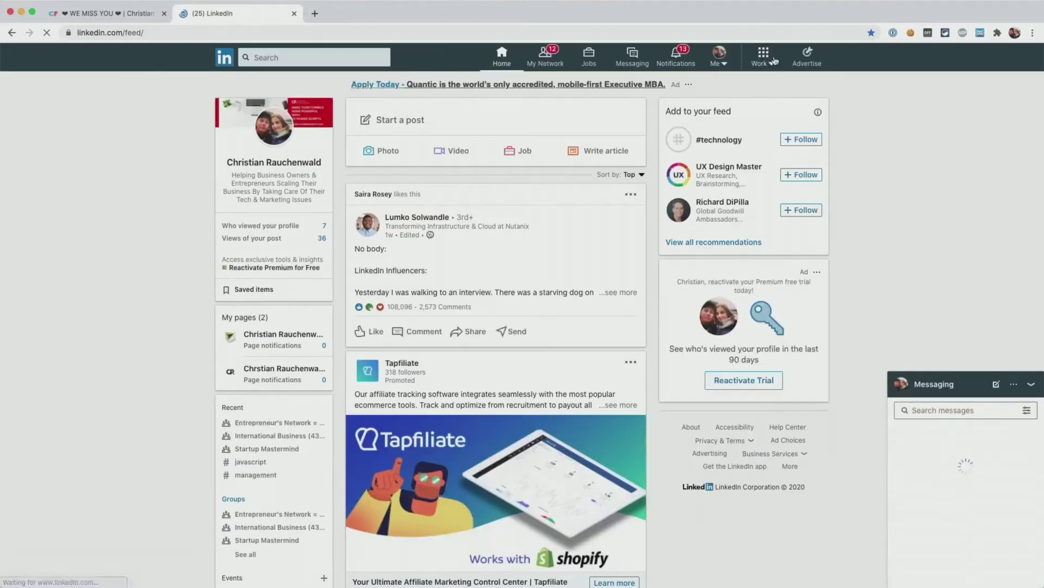
{"action": "left_click", "coordinate": [804, 57]}
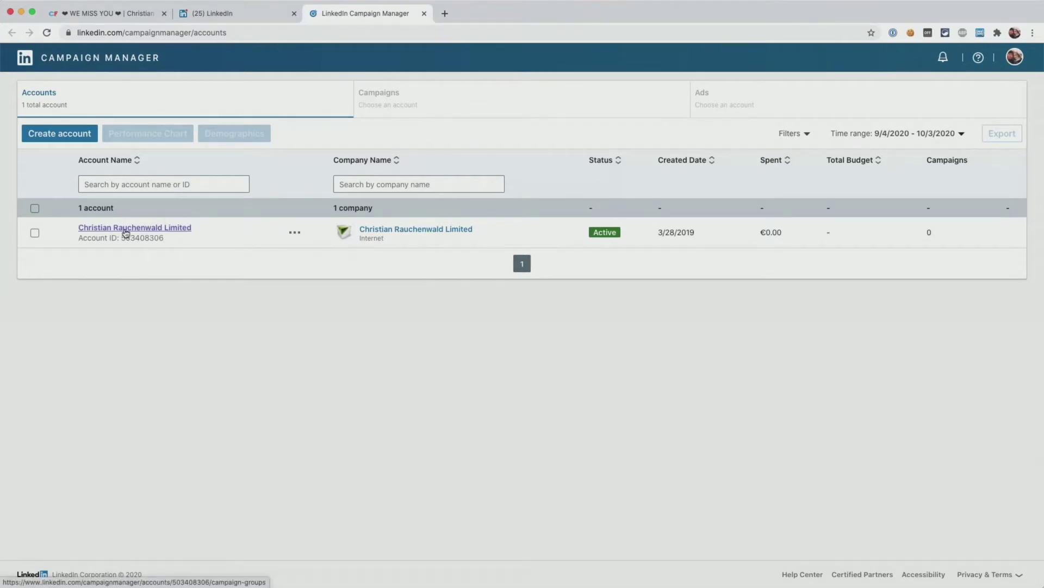
- Open the active ad account and show its website conversions
{"action": "left_click", "coordinate": [126, 230]}
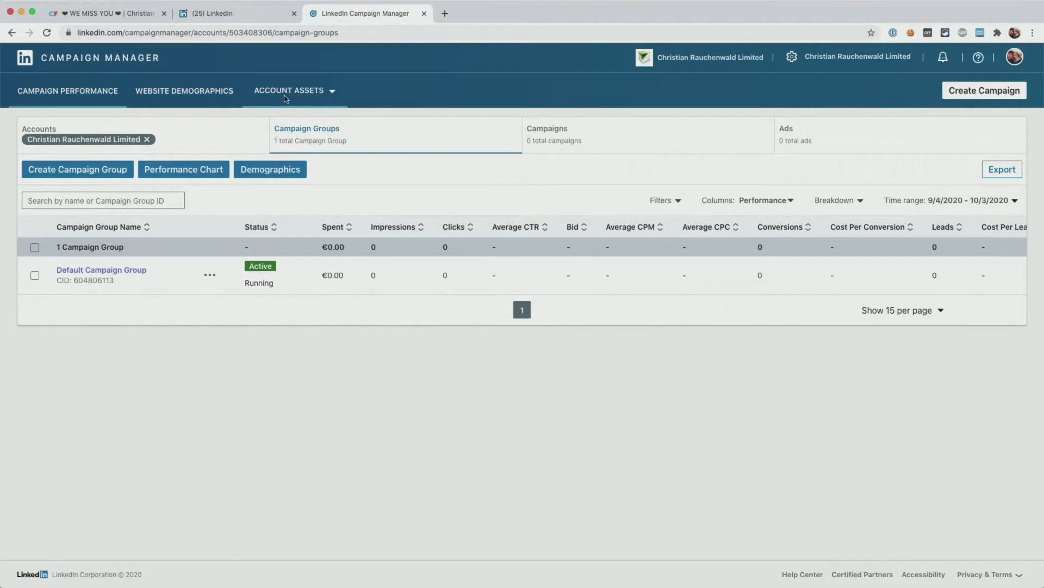
{"action": "left_click", "coordinate": [314, 98]}
{"action": "left_click", "coordinate": [264, 133]}
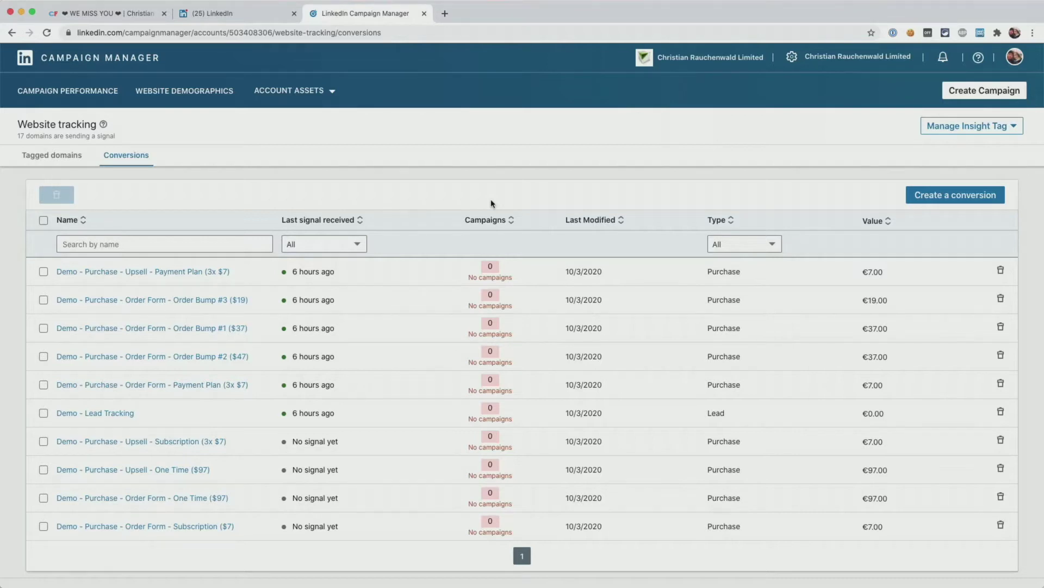
- Start a new conversion named "Funnel A - Lead"
{"action": "left_click", "coordinate": [935, 201]}
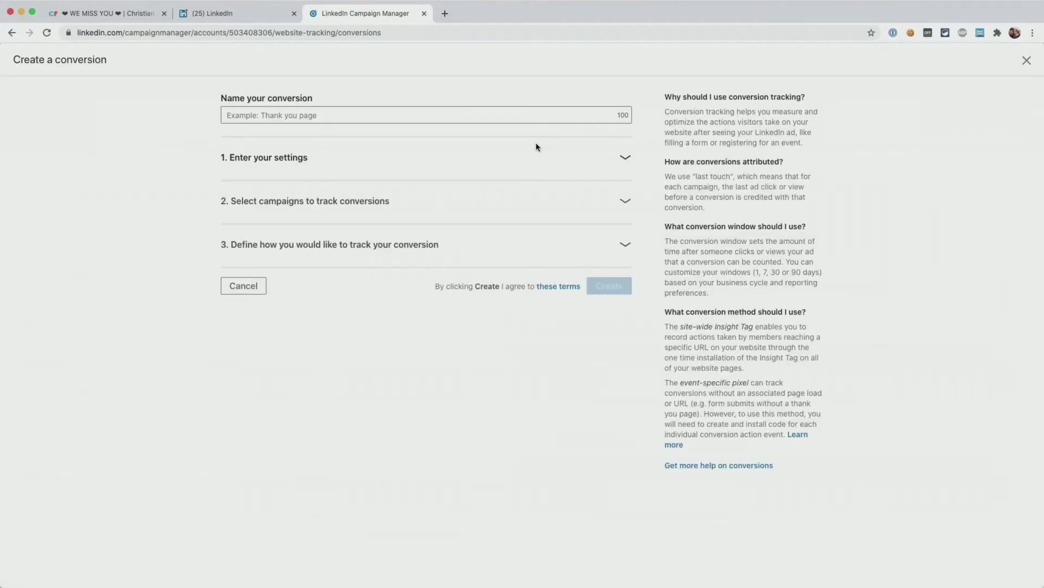
{"action": "left_click", "coordinate": [430, 115]}
{"action": "type", "text": "Funnel A - Lead"}
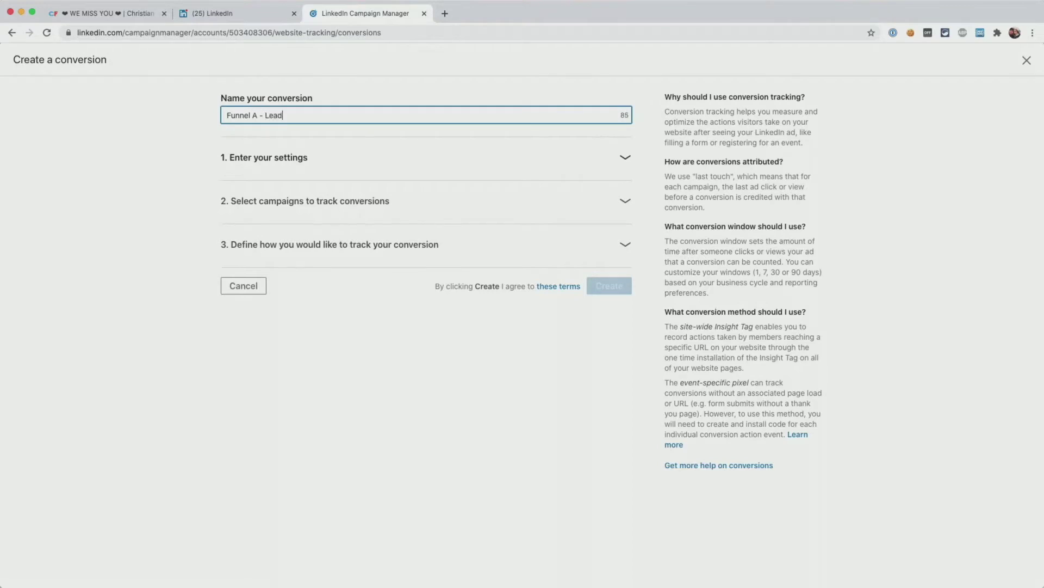
- Set the conversion type to Lead in the conversion settings and leave its estimated worth empty
{"action": "left_click", "coordinate": [402, 165]}
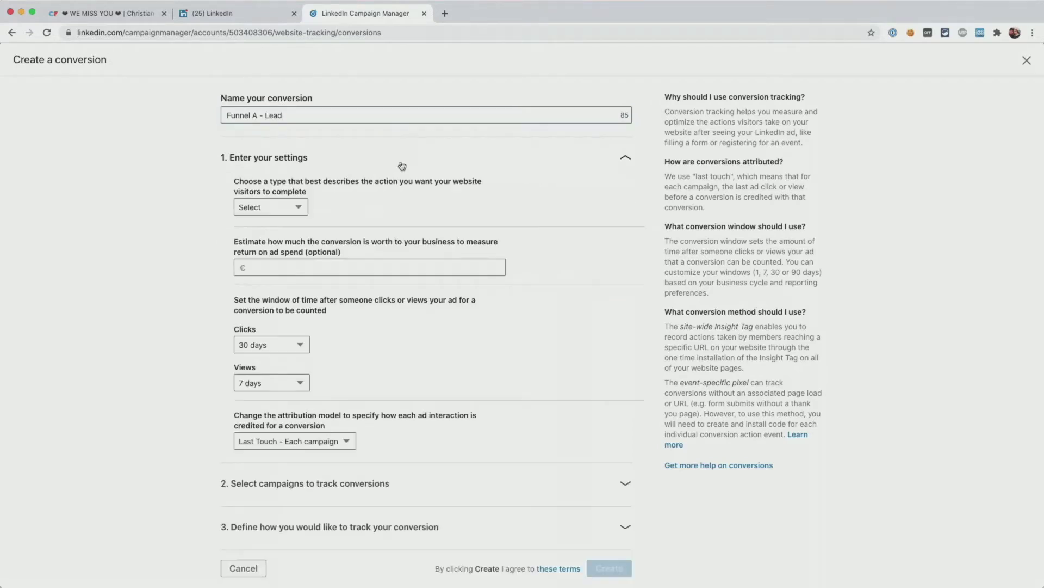
{"action": "scroll", "coordinate": [402, 165], "scroll_direction": "down", "scroll_amount": 1}
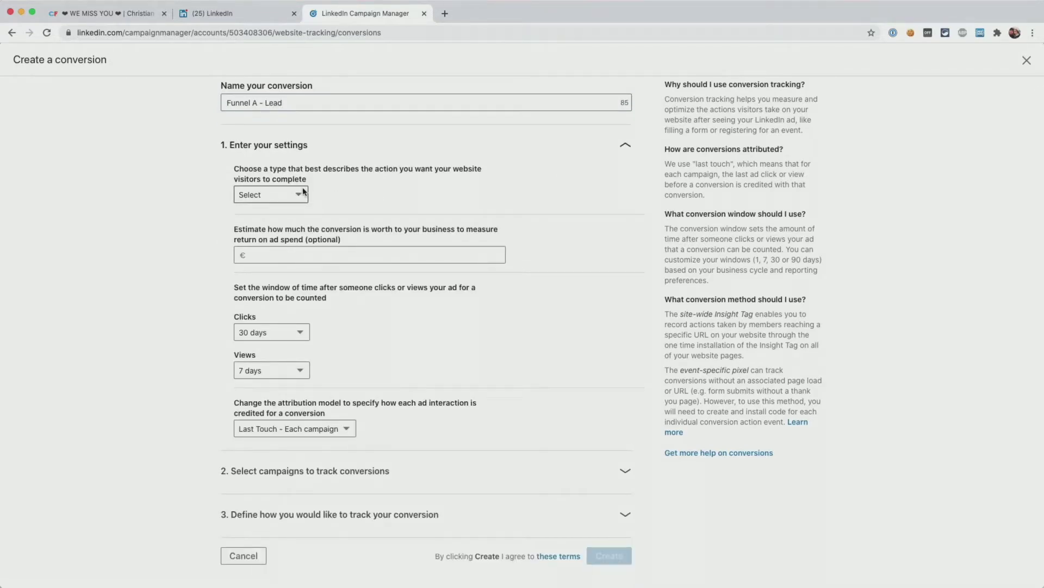
{"action": "left_click", "coordinate": [289, 198]}
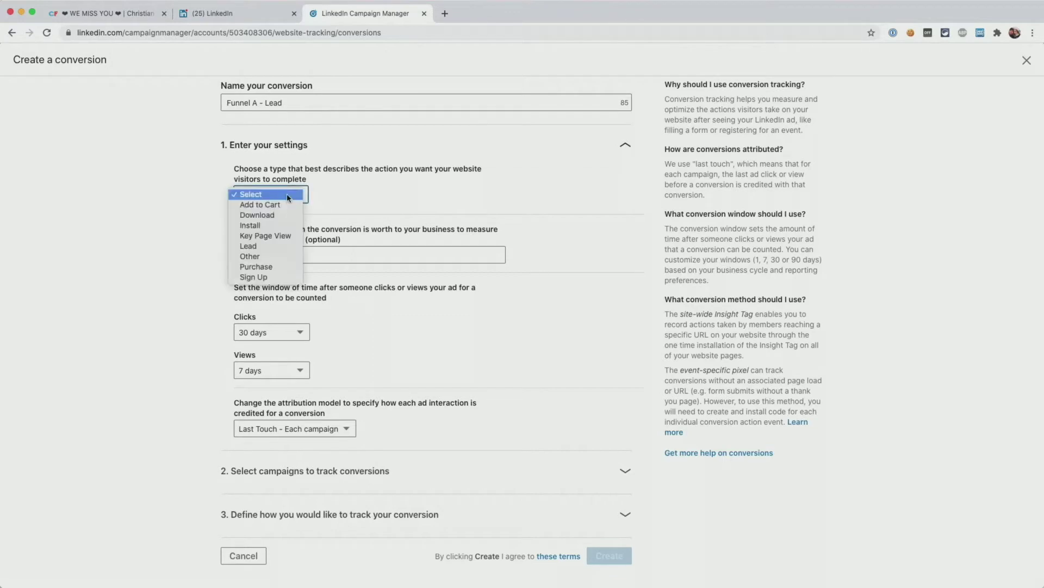
{"action": "left_click", "coordinate": [269, 246]}
{"action": "left_click", "coordinate": [305, 257]}
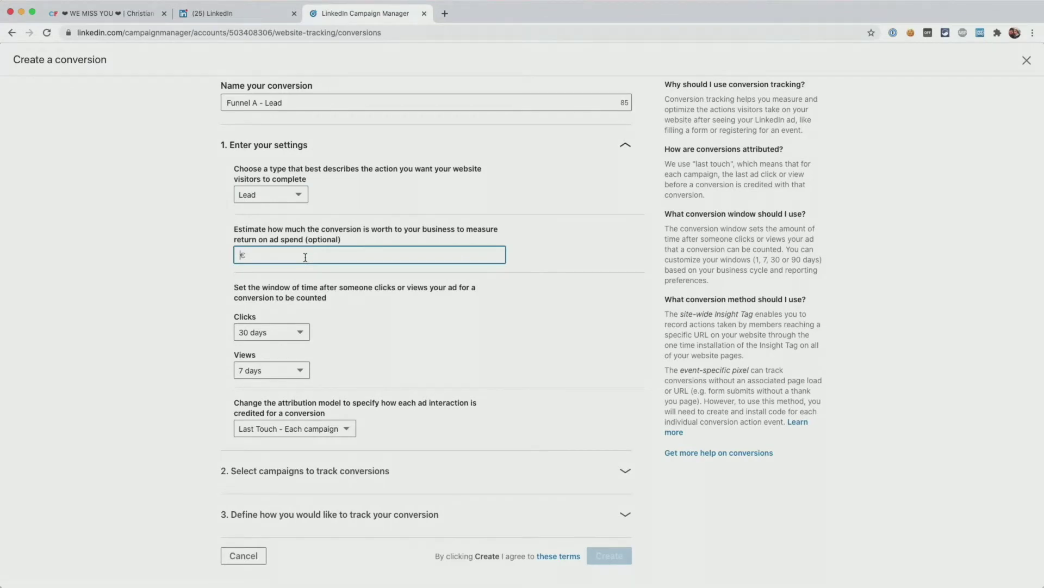
- Expand the campaign selection and the tracking method sections of the new conversion
{"action": "scroll", "coordinate": [305, 258], "scroll_direction": "down", "scroll_amount": 1}
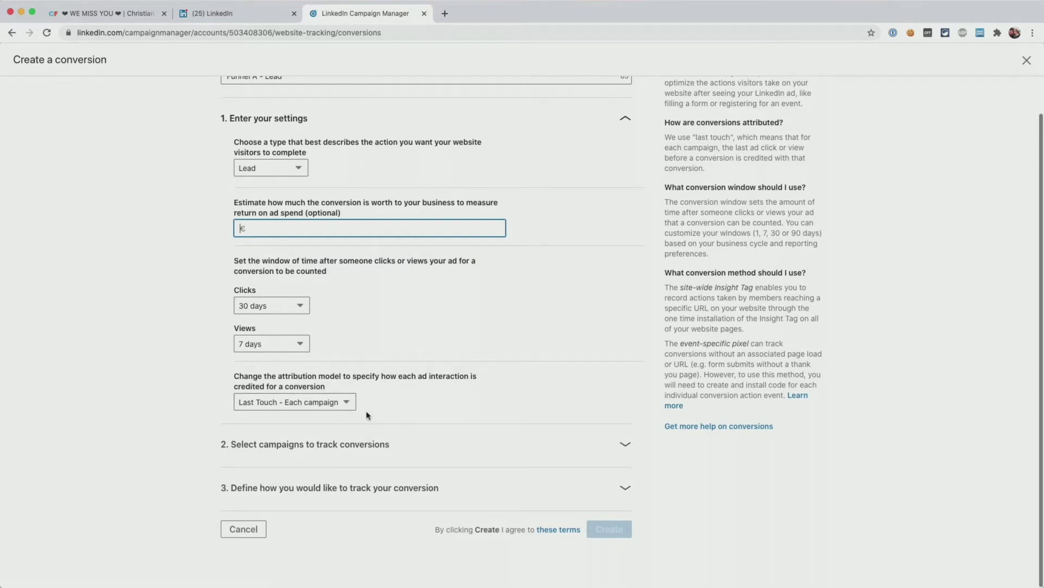
{"action": "left_click", "coordinate": [359, 443]}
{"action": "scroll", "coordinate": [410, 346], "scroll_direction": "down", "scroll_amount": 2}
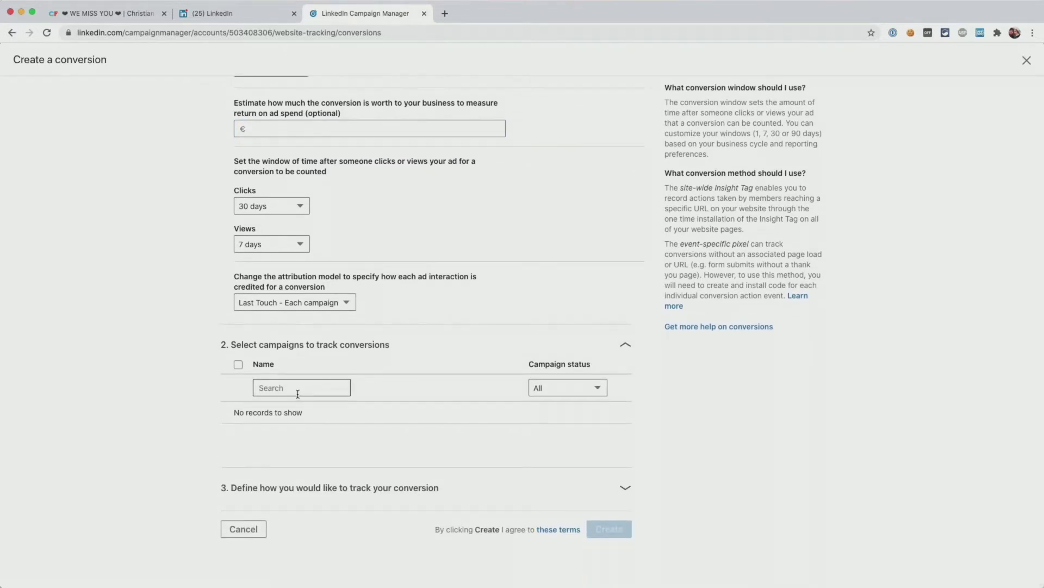
{"action": "left_click", "coordinate": [321, 489]}
{"action": "scroll", "coordinate": [366, 359], "scroll_direction": "down", "scroll_amount": 3}
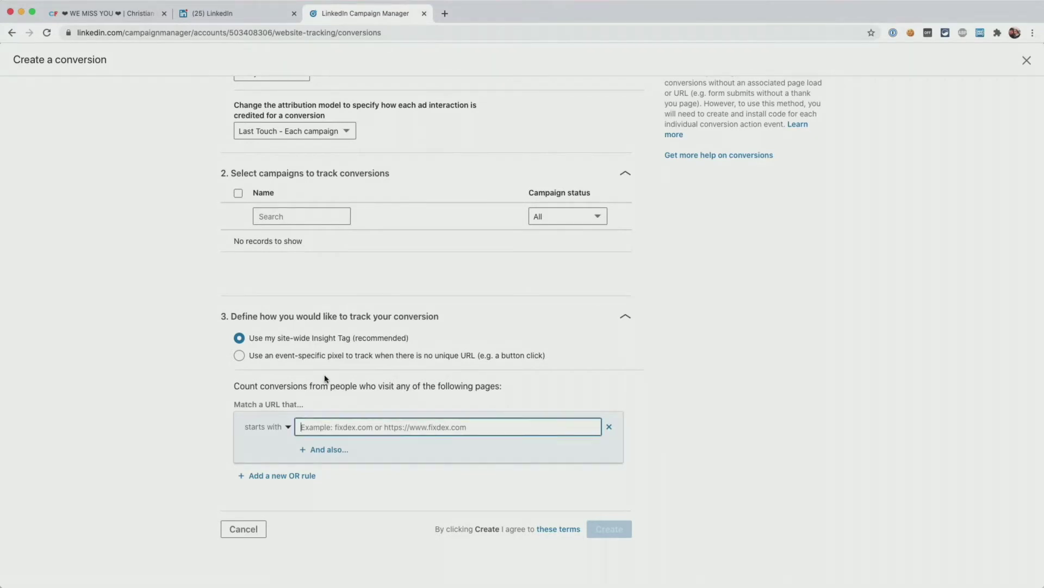
- Open ClickFunnels in a new browser tab and show the first Thank You step of the Power Scripts Development funnel
{"action": "key", "text": "super+t"}
{"action": "type", "text": "clickf"}
{"action": "key", "text": "Return"}
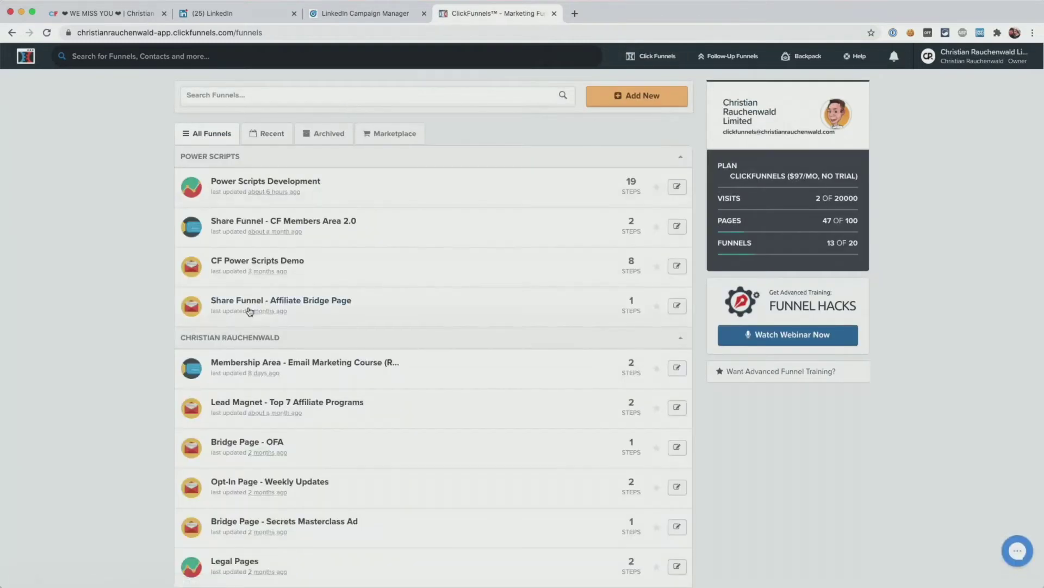
{"action": "left_click", "coordinate": [277, 182]}
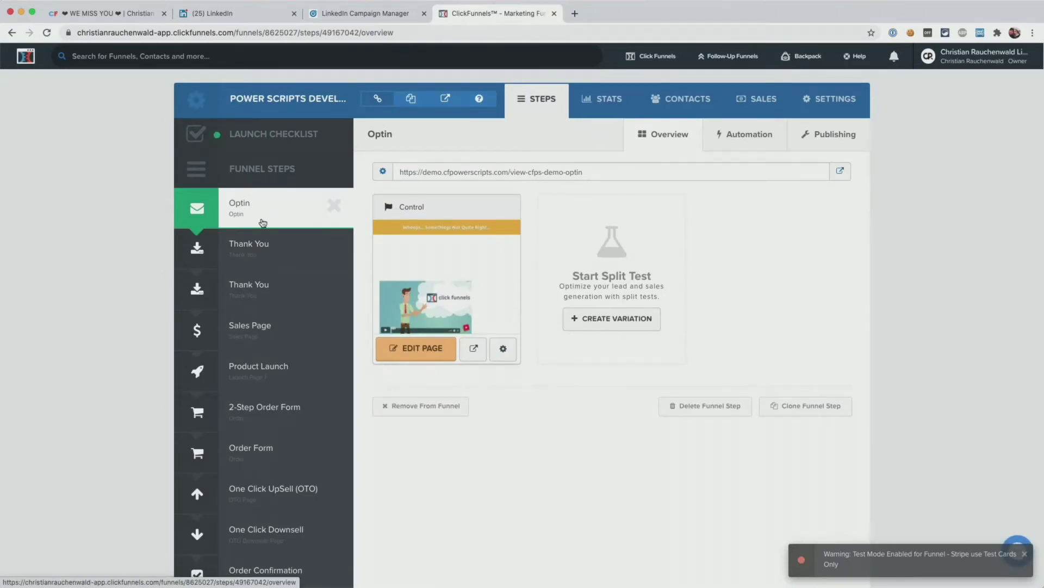
{"action": "left_click", "coordinate": [251, 260]}
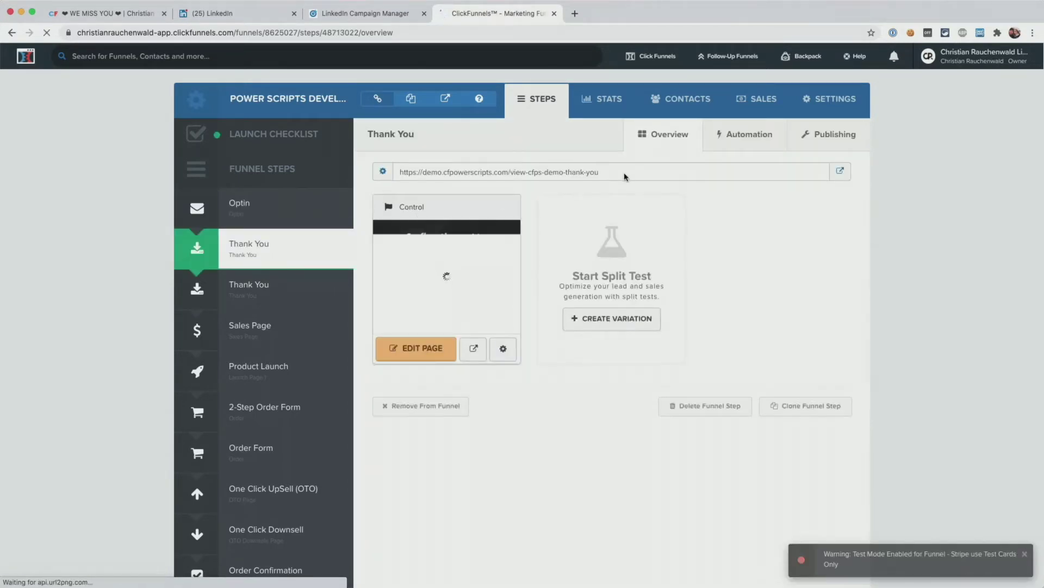
- Copy the live Thank You page's address and enter it as the conversion's "starts with" URL rule in Campaign Manager
{"action": "left_click_drag", "start_coordinate": [603, 173], "coordinate": [413, 166]}
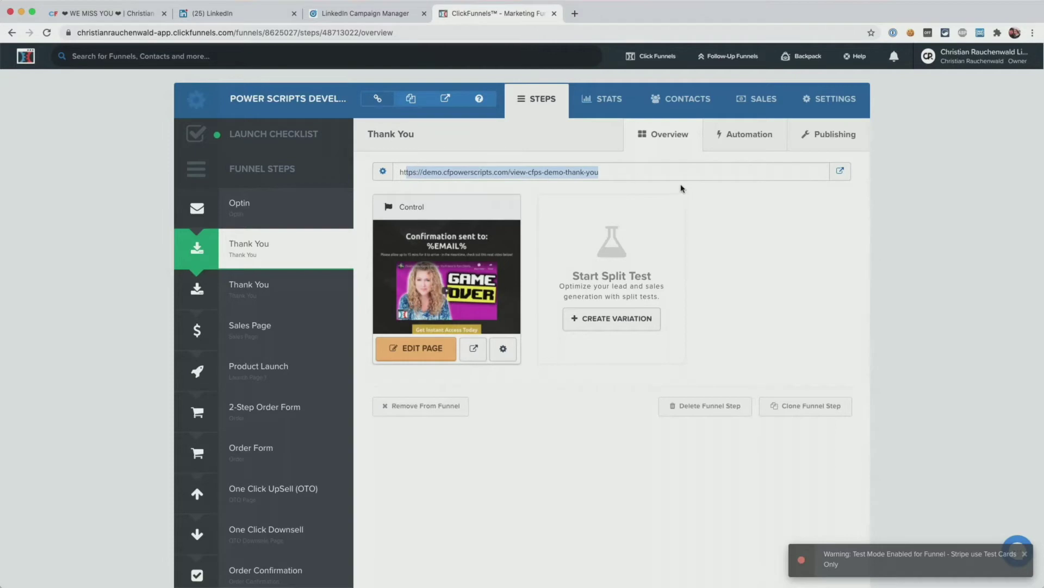
{"action": "left_click", "coordinate": [841, 172]}
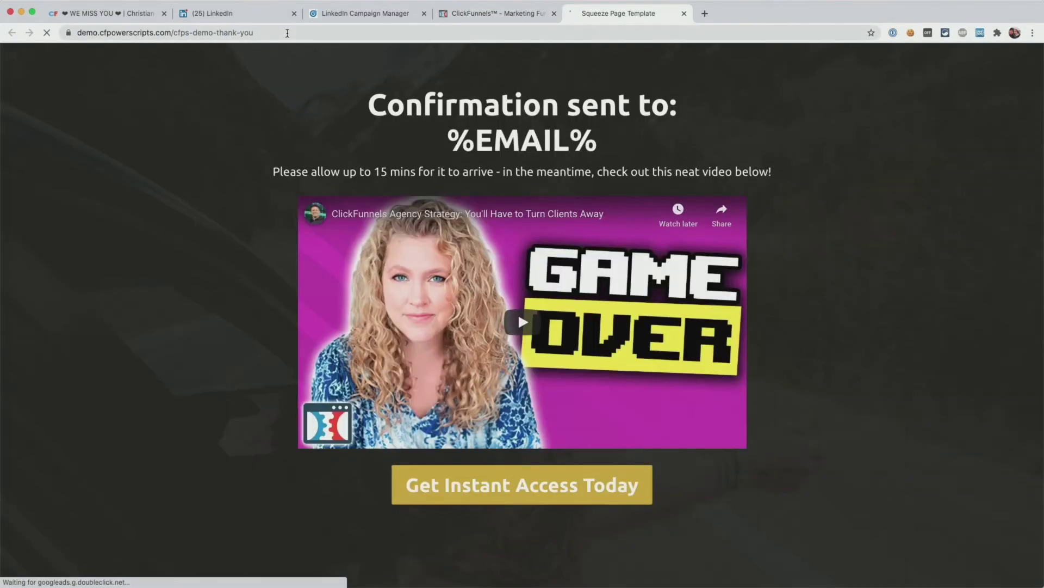
{"action": "left_click_drag", "start_coordinate": [254, 32], "coordinate": [72, 35]}
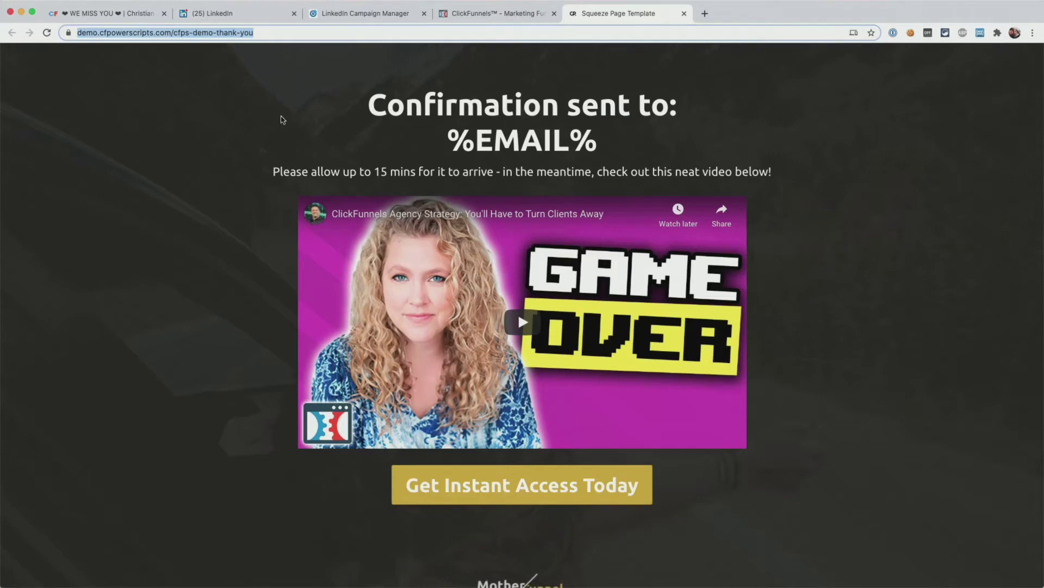
{"action": "left_click", "coordinate": [346, 14]}
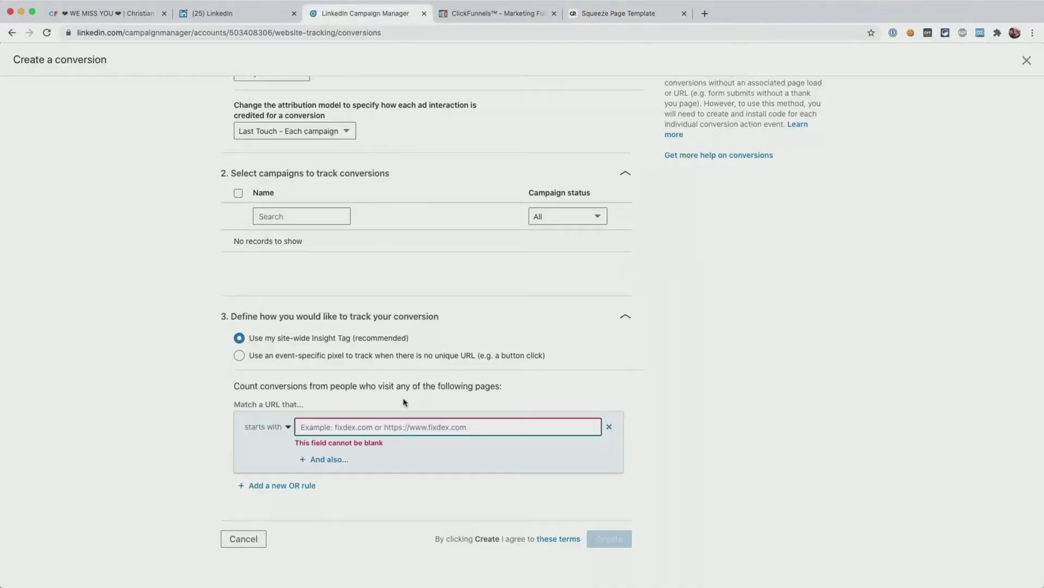
{"action": "key", "text": "ctrl+v"}
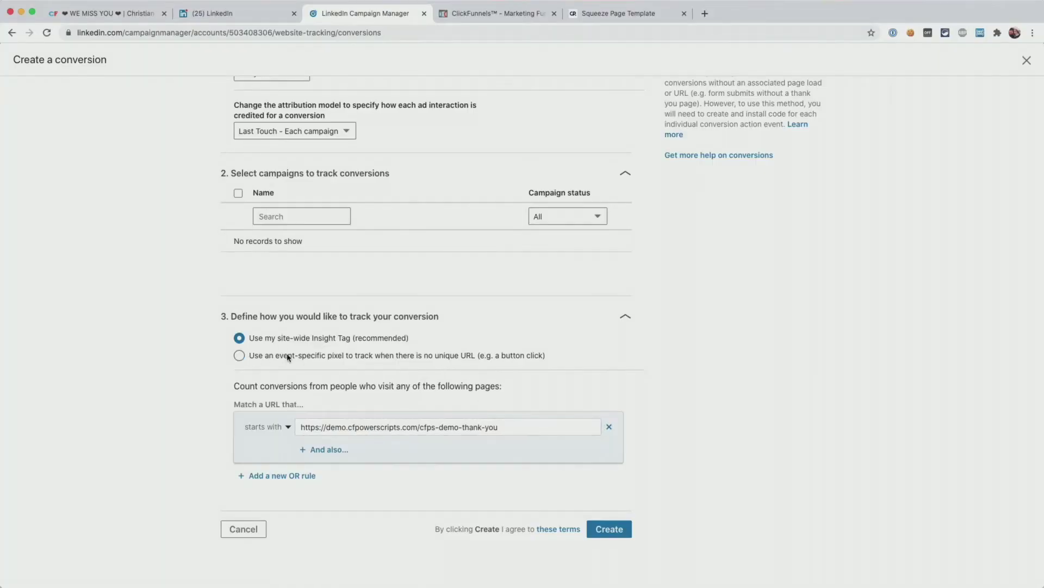
- Switch the conversion to an event-specific pixel and paste its code into the Lead Tracking script's Pixel ID to fill both ID fields
{"action": "left_click", "coordinate": [242, 358]}
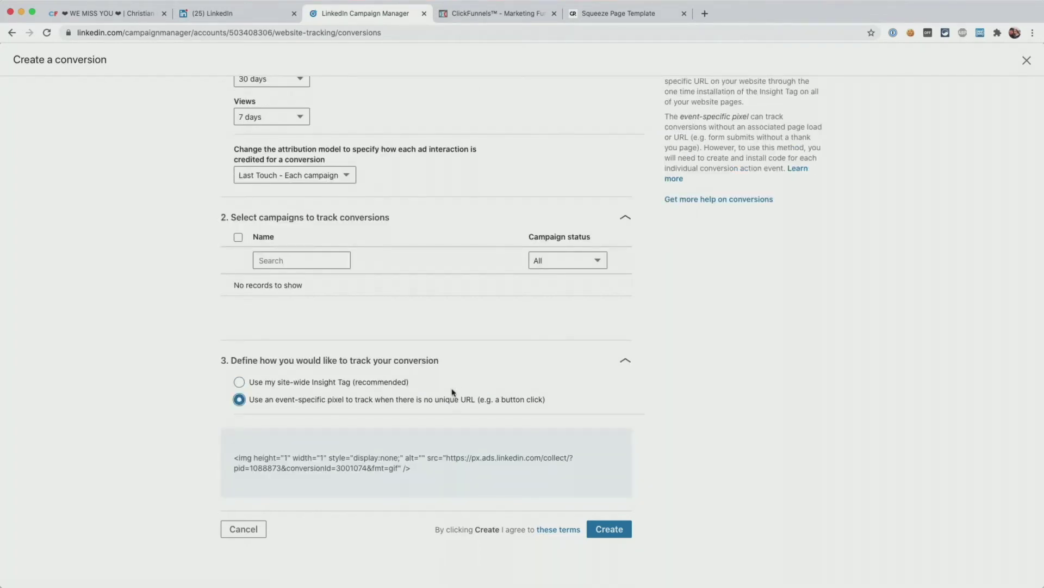
{"action": "left_click", "coordinate": [430, 465]}
{"action": "left_click", "coordinate": [129, 14]}
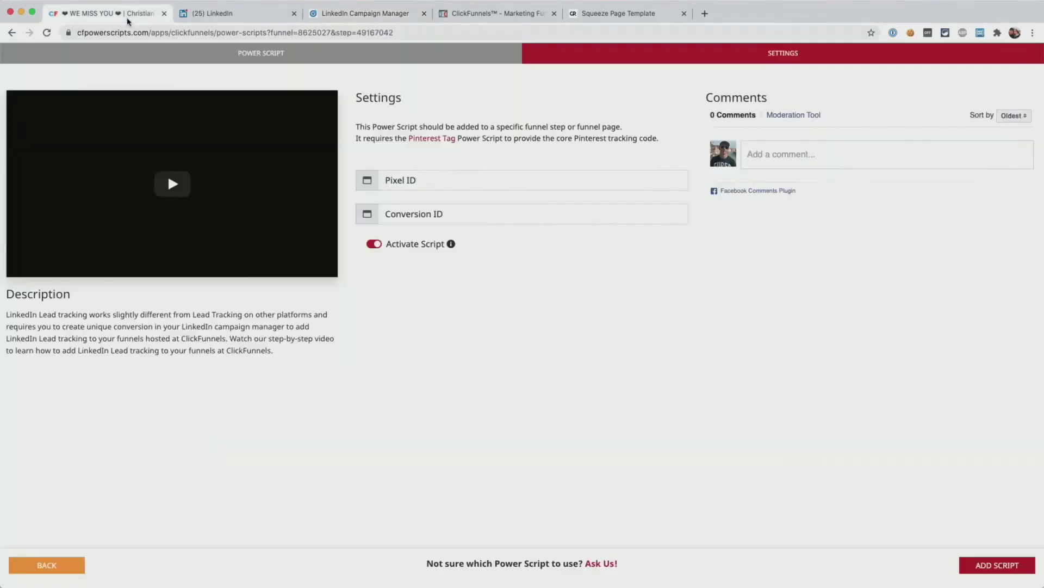
{"action": "left_click", "coordinate": [462, 182]}
{"action": "key", "text": "super+v"}
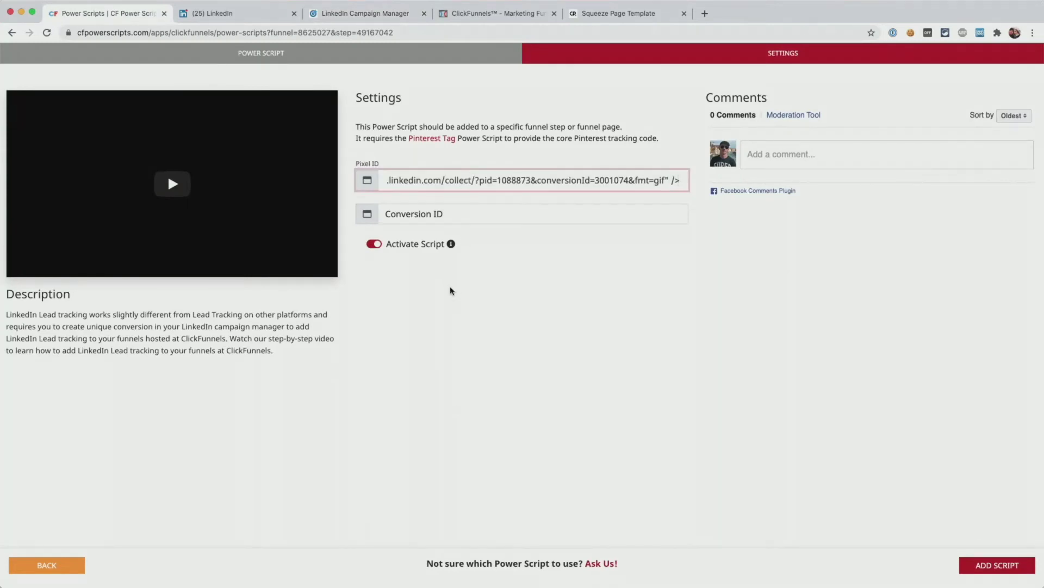
{"action": "key", "text": "Tab"}
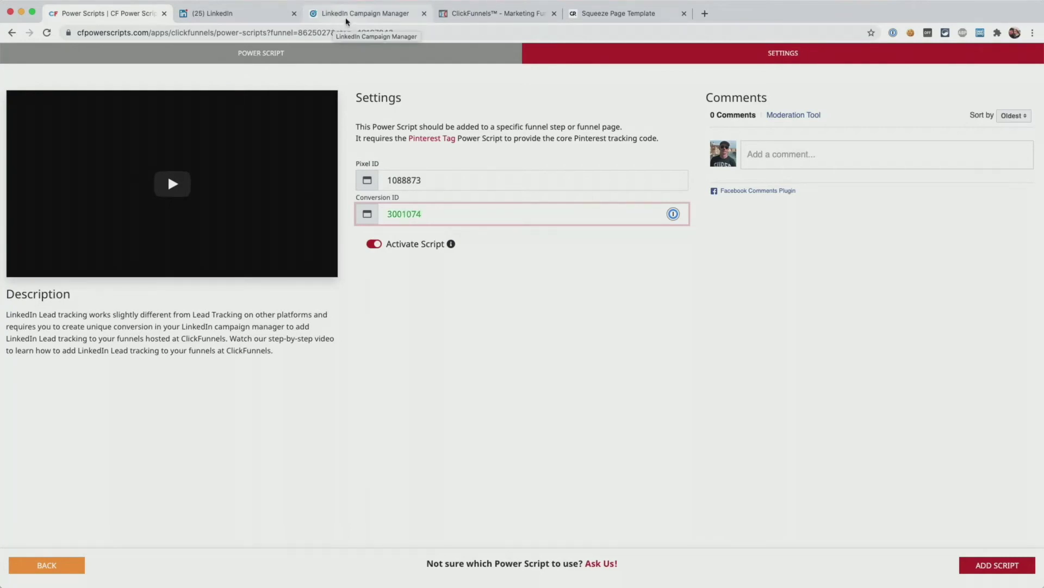
- Compare the script's IDs with the event-specific pixel code and add the LinkedIn Lead Tracking script to the Optin step
{"action": "left_click", "coordinate": [346, 22]}
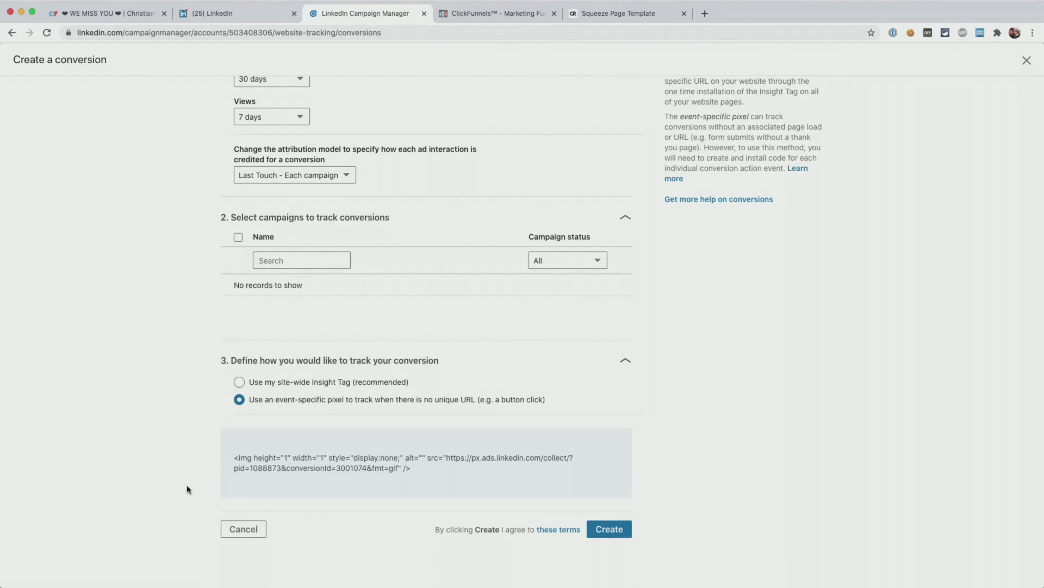
{"action": "left_click", "coordinate": [136, 16]}
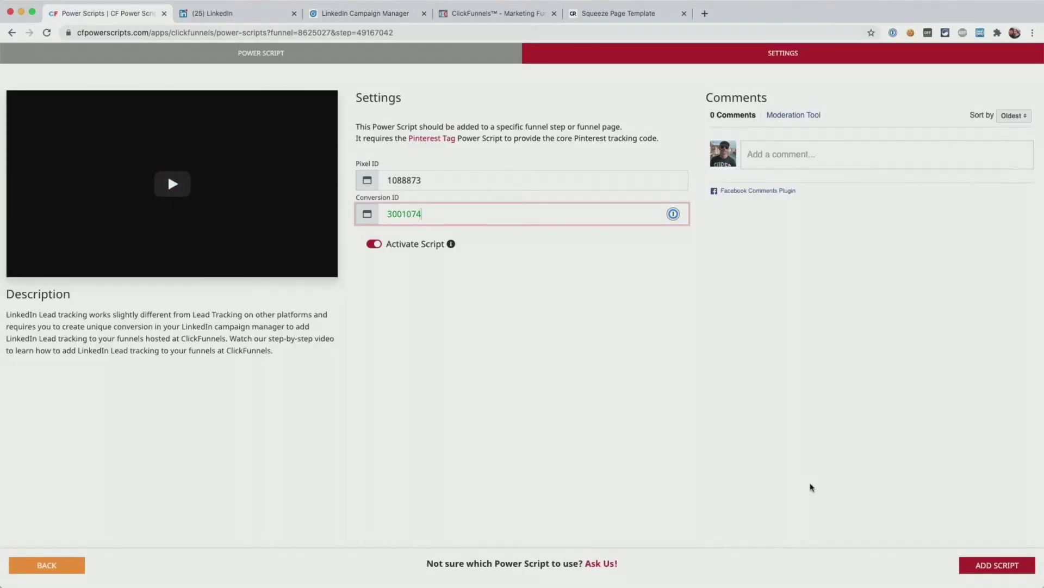
{"action": "left_click", "coordinate": [1005, 567]}
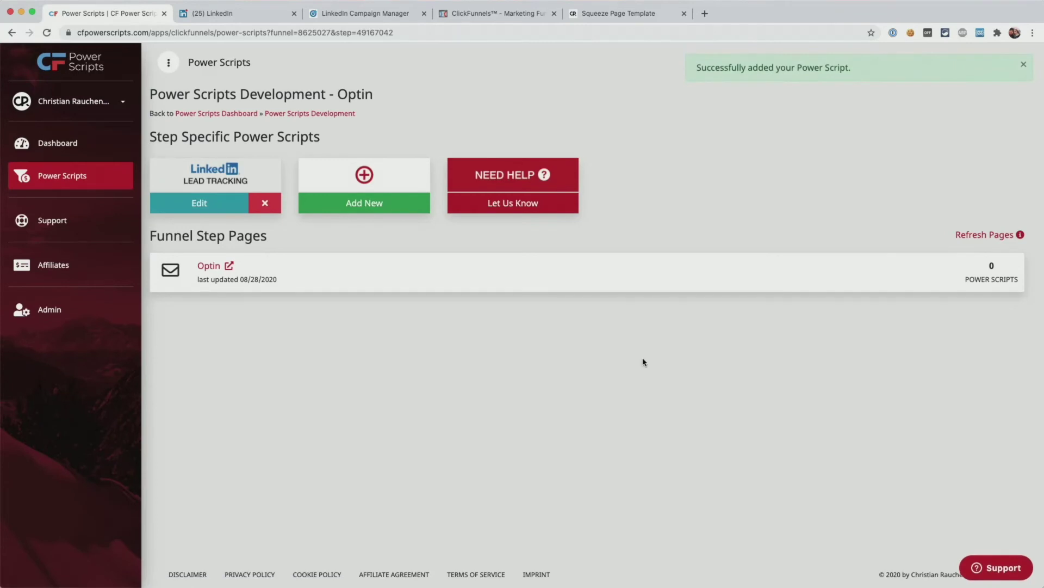
- Open the live Optin page and examine its email field and Lead Event button
{"action": "left_click", "coordinate": [210, 266]}
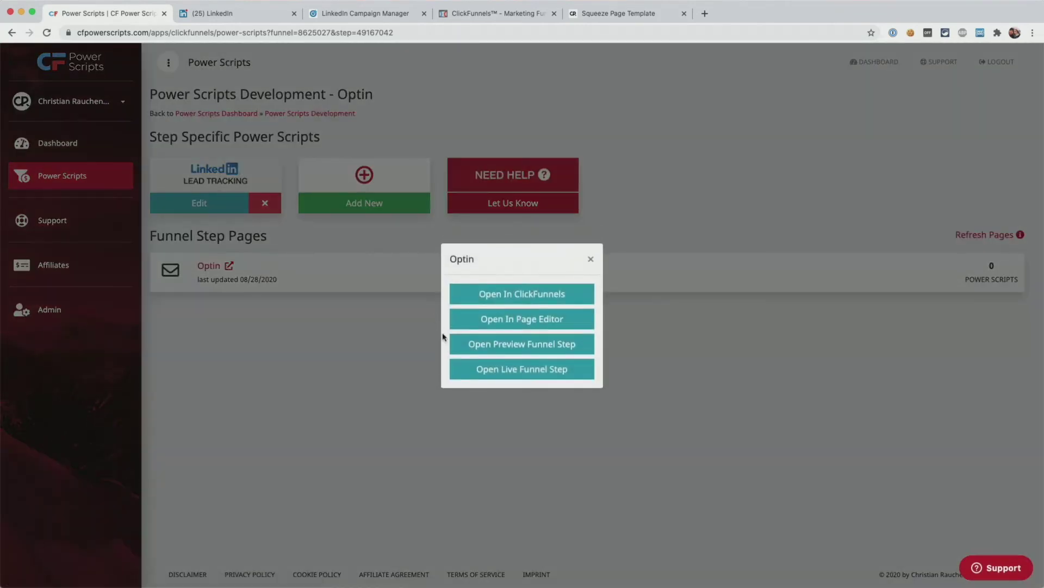
{"action": "left_click", "coordinate": [527, 376]}
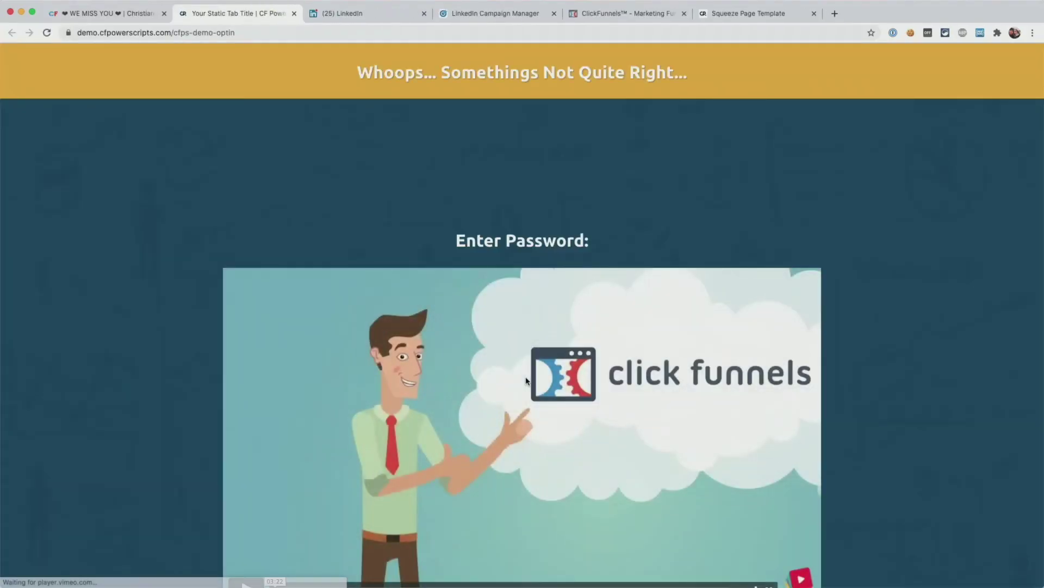
{"action": "scroll", "coordinate": [493, 297], "scroll_direction": "down", "scroll_amount": 5}
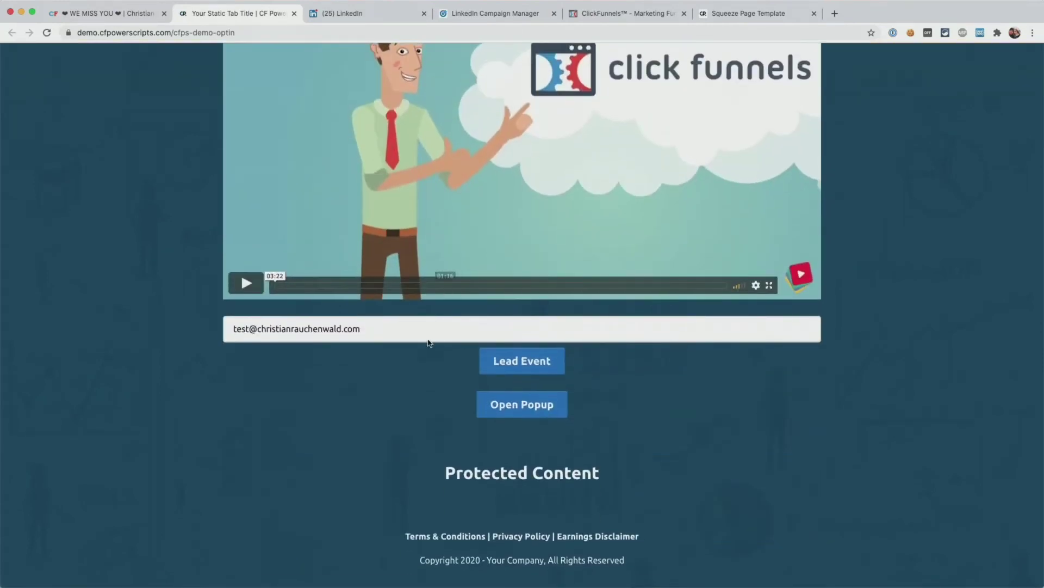
- Return to Campaign Manager and cancel the creation of the new conversion
{"action": "key", "text": "super+4"}
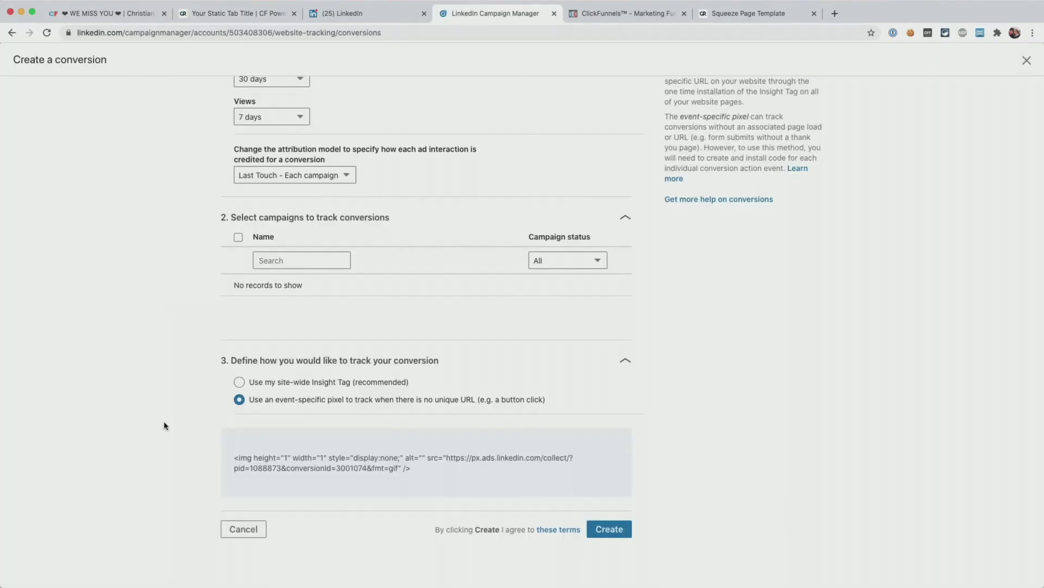
{"action": "mouse_move", "coordinate": [227, 481]}
{"action": "left_click", "coordinate": [261, 532]}
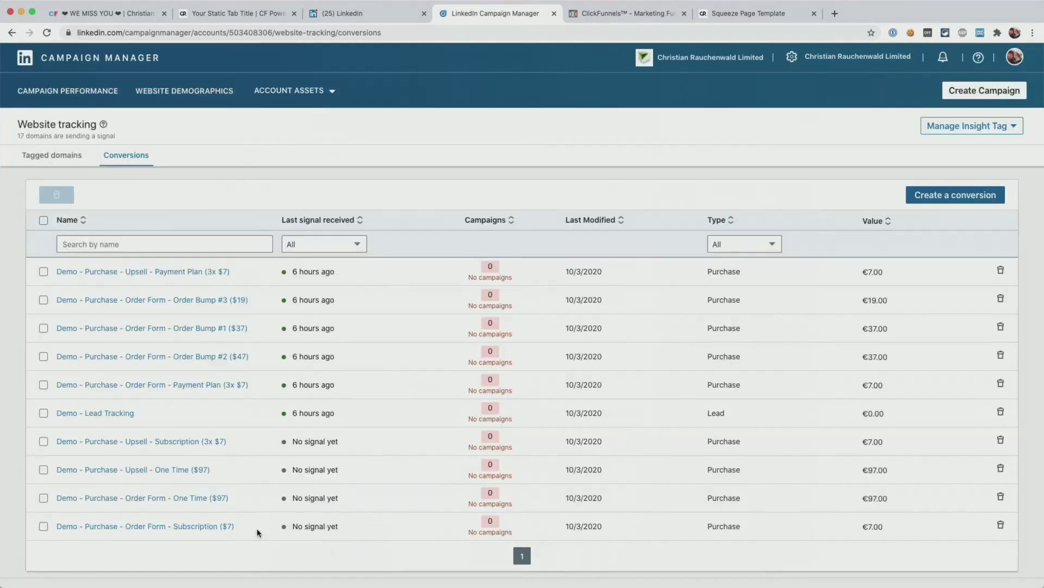